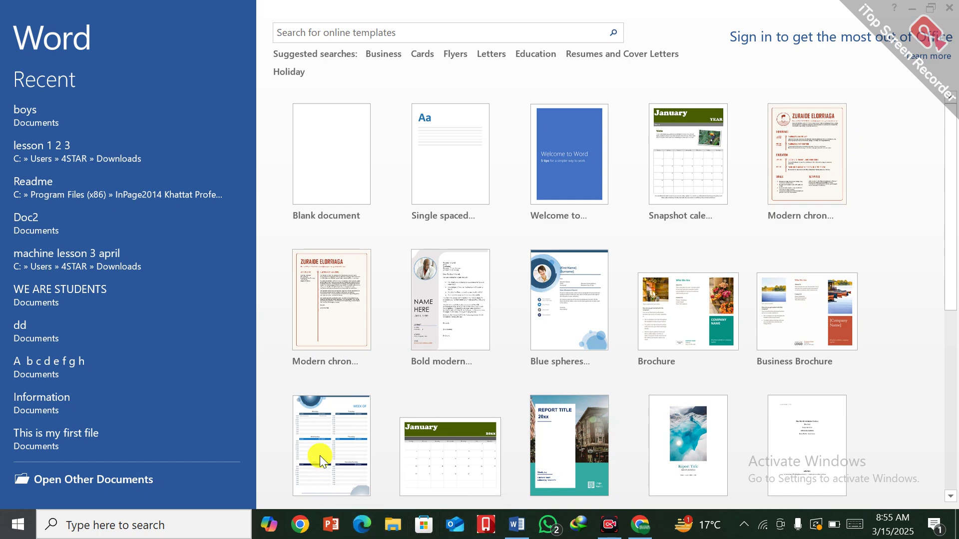
- Create a blank document and set a custom top margin of 0.5"
left_click(325, 167)
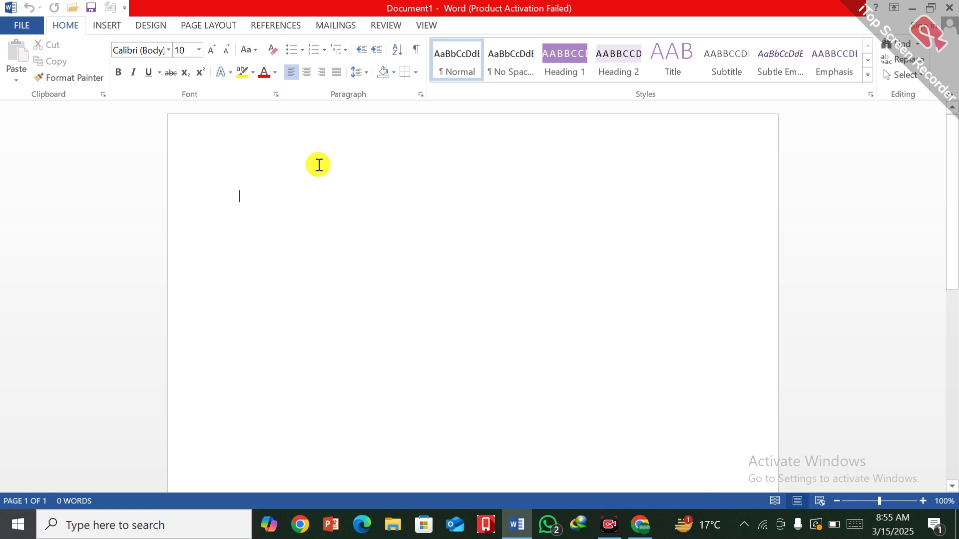
left_click(209, 27)
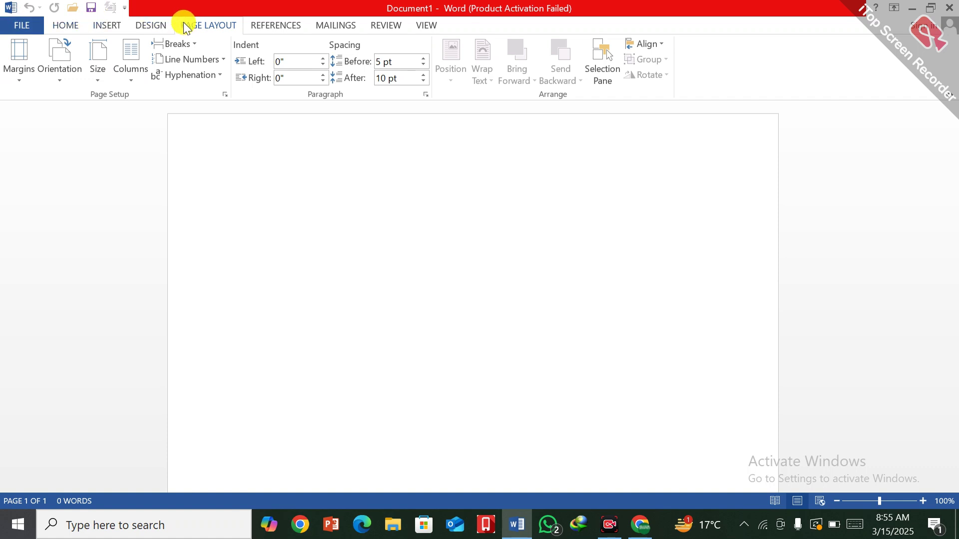
left_click(19, 58)
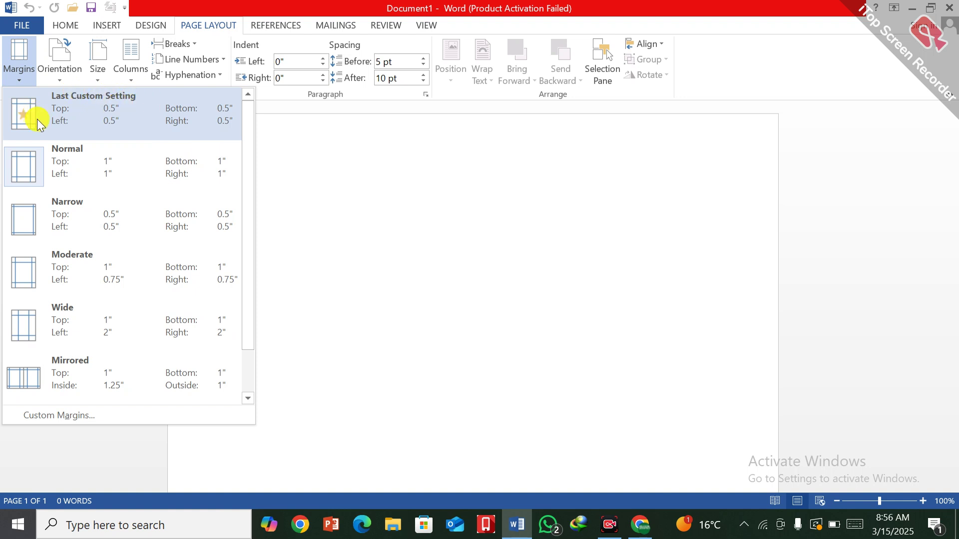
left_click(59, 415)
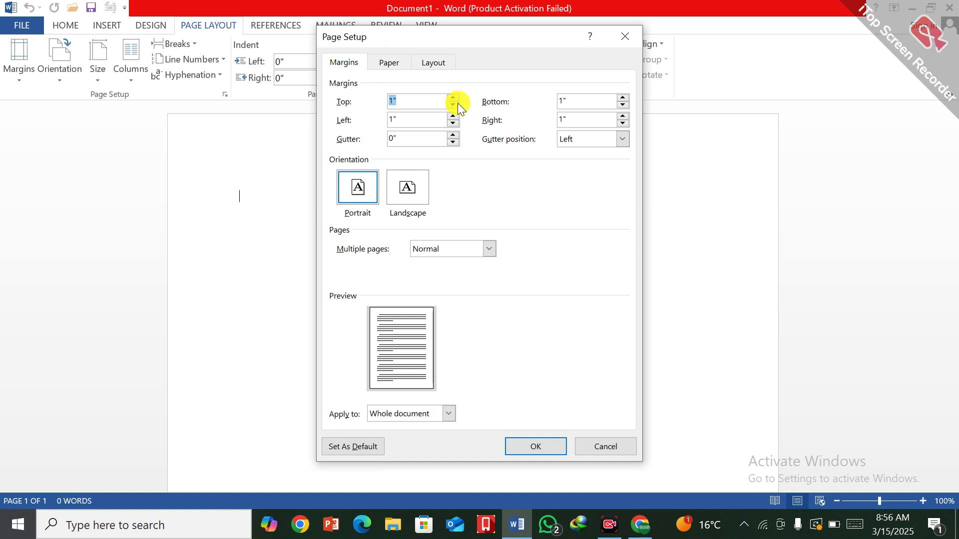
type("0.5\"")
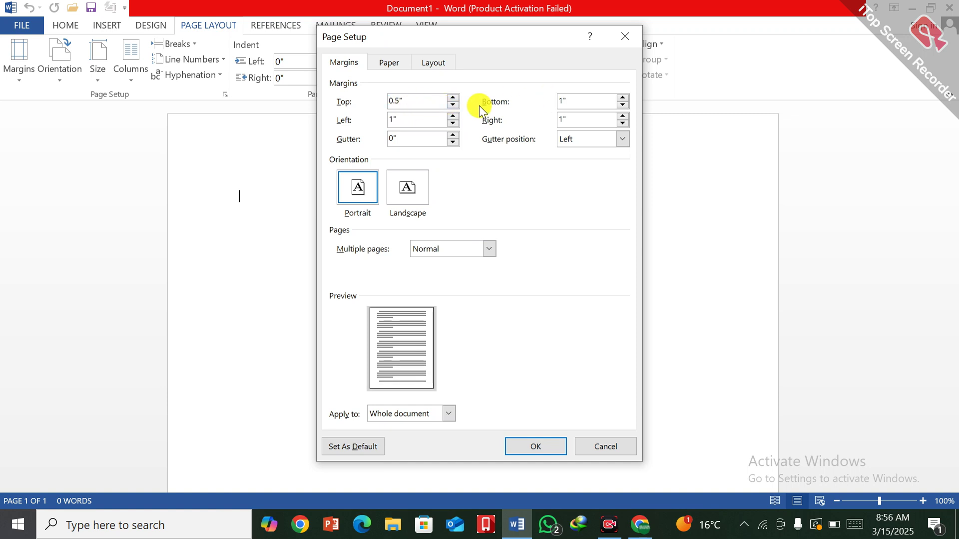
- Set the left page margin to 0.5" and the right page margin to 0.6"
left_click(453, 123)
left_click(453, 124)
left_click(454, 124)
left_click(453, 125)
left_click(621, 123)
left_click(622, 123)
left_click(622, 123)
left_click(621, 123)
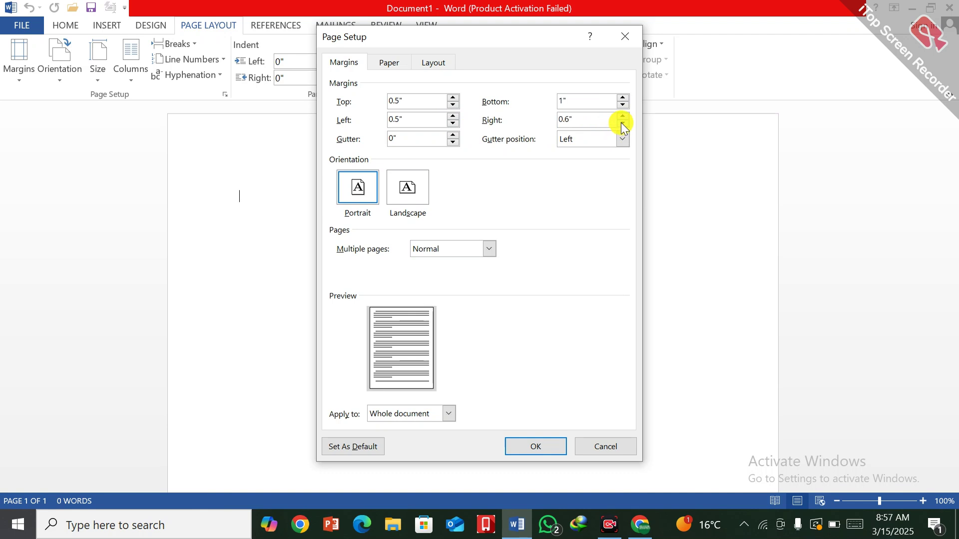
- Preview the landscape orientation, and apply the page setup in portrait to the whole document
left_click(359, 197)
left_click(409, 186)
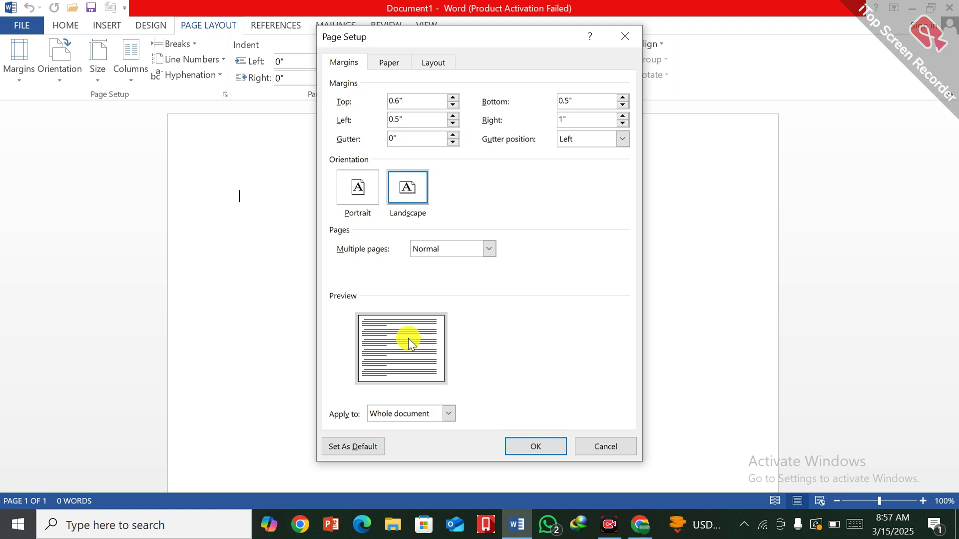
left_click(360, 193)
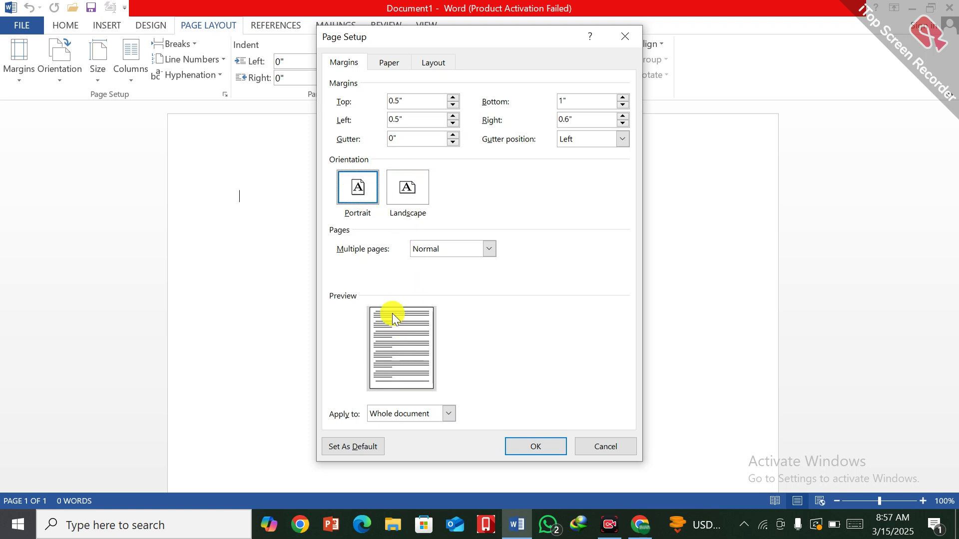
left_click(536, 446)
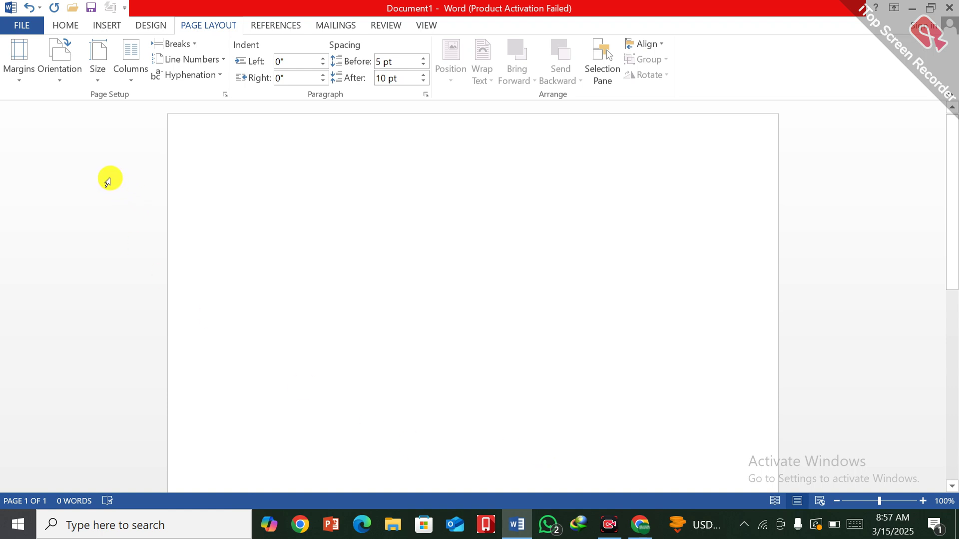
left_click(60, 85)
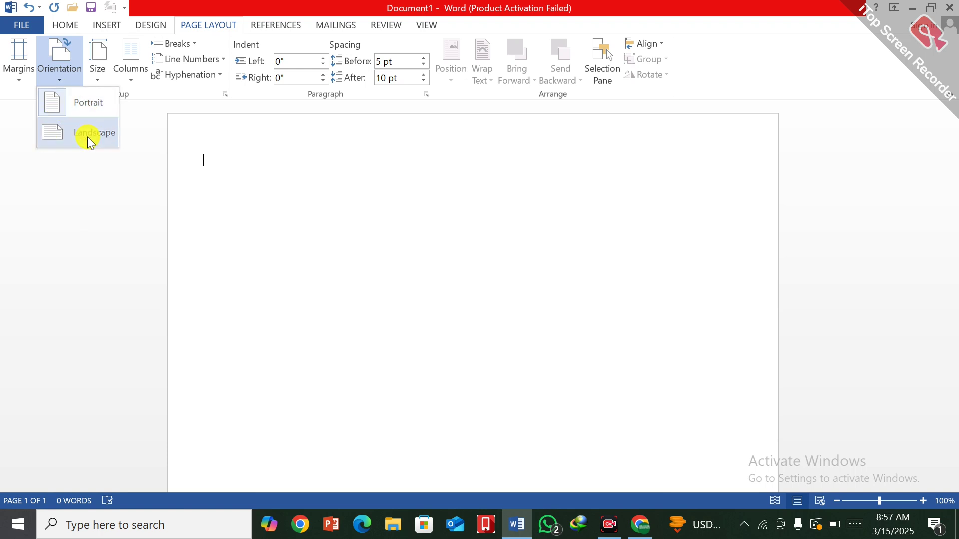
left_click(17, 80)
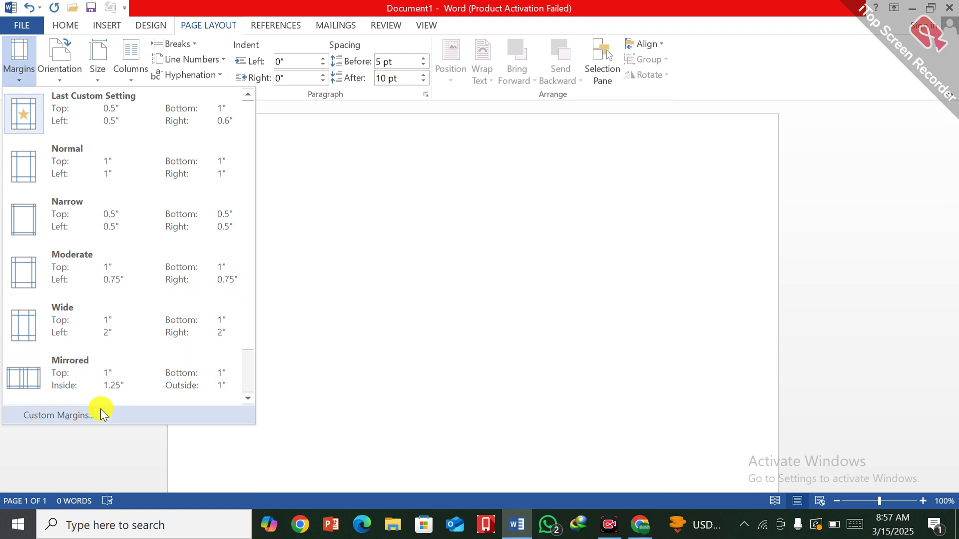
left_click(65, 413)
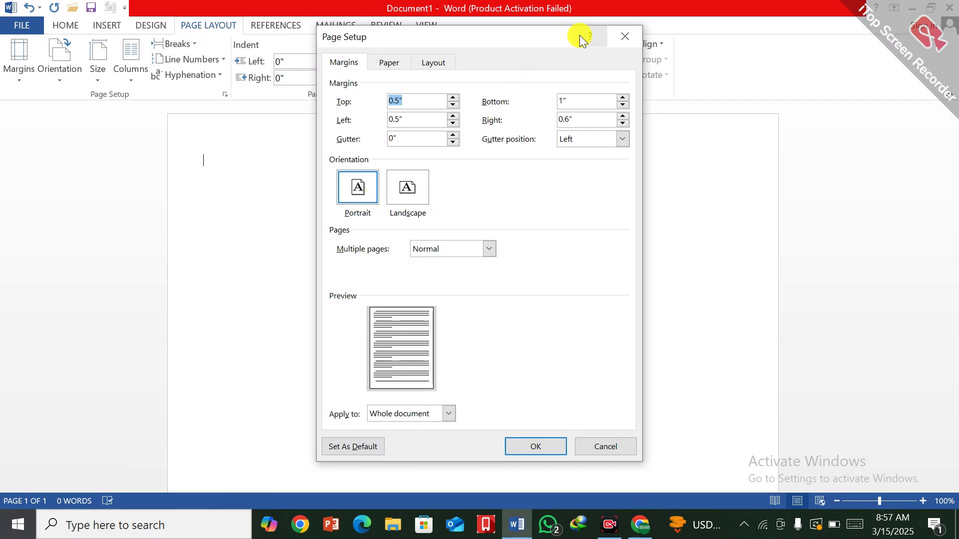
left_click(629, 35)
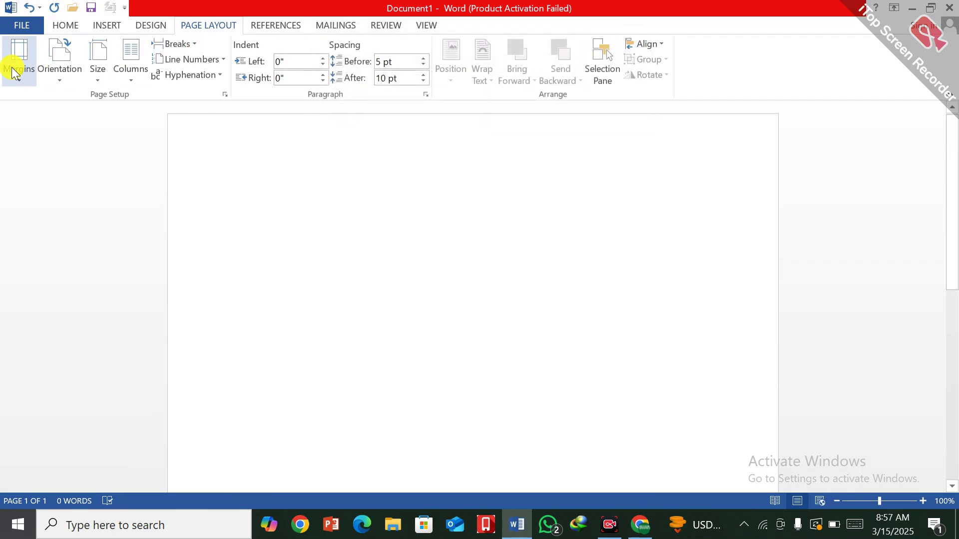
- Switch the page orientation to landscape and back to portrait
left_click(64, 81)
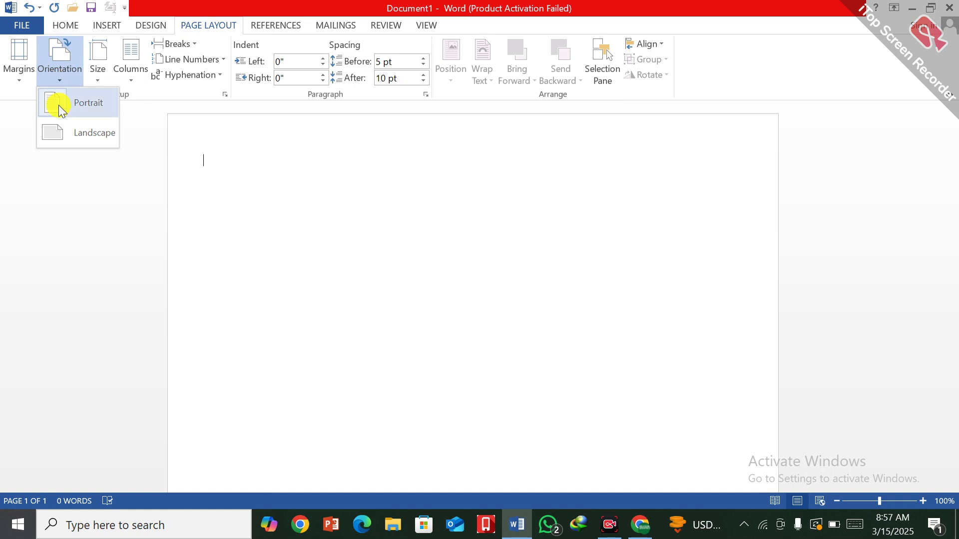
left_click(58, 132)
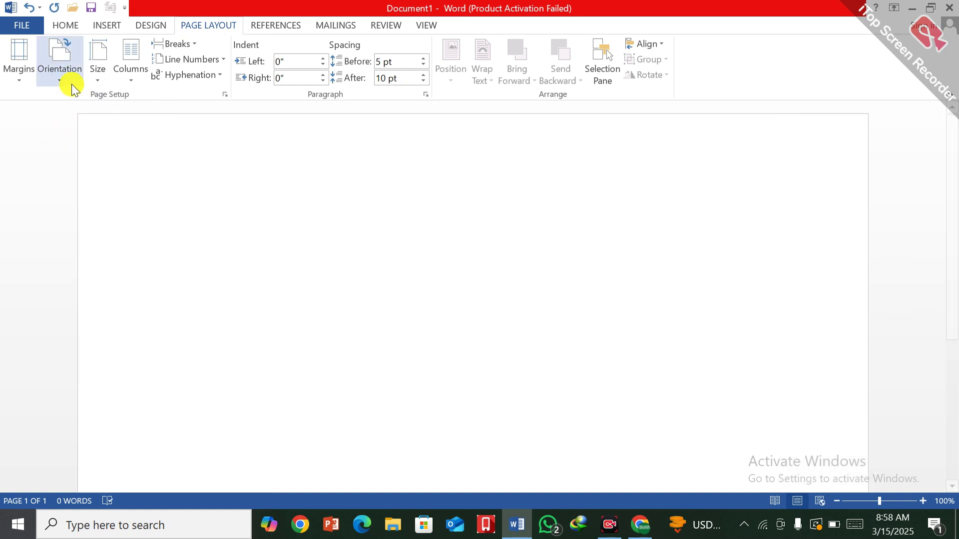
left_click(57, 81)
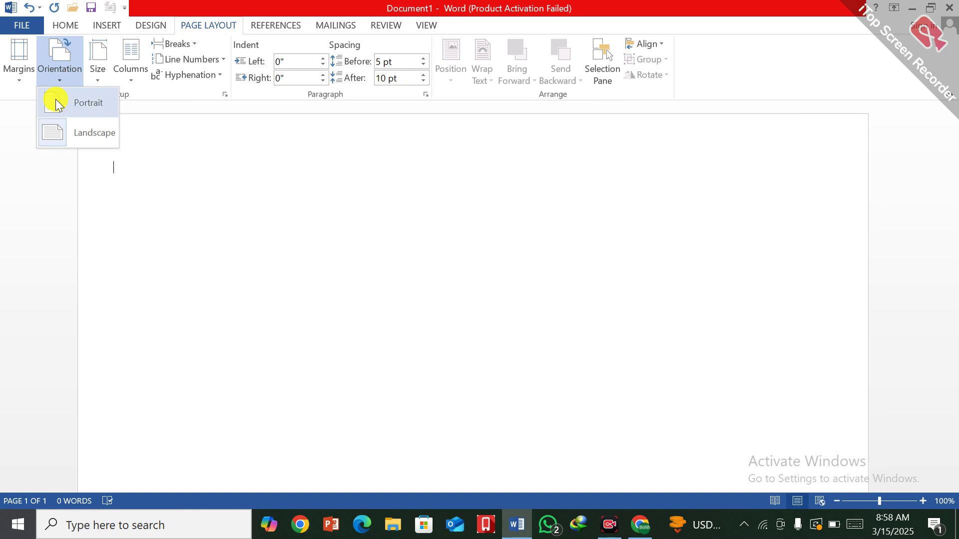
left_click(55, 99)
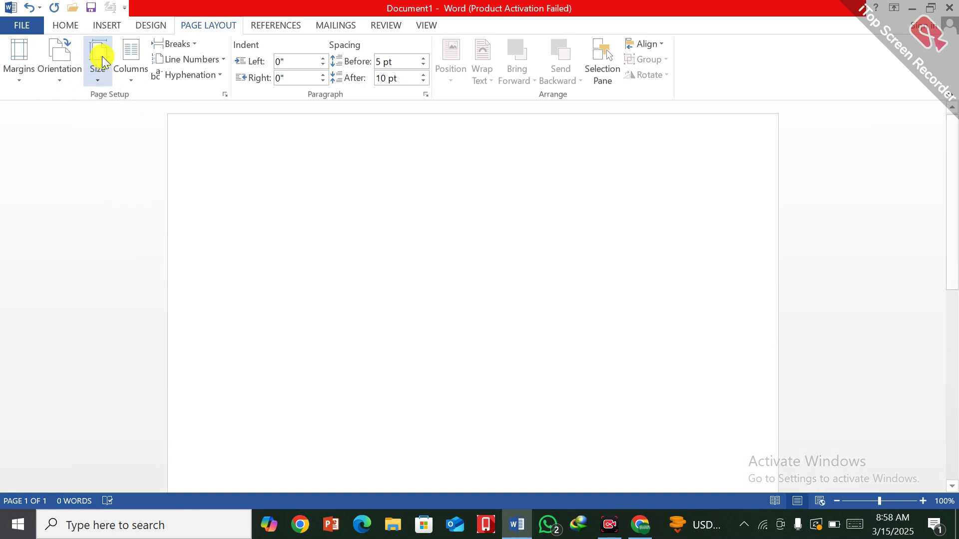
- Set the document's paper size to Letter, 8.5" x 11"
left_click(97, 78)
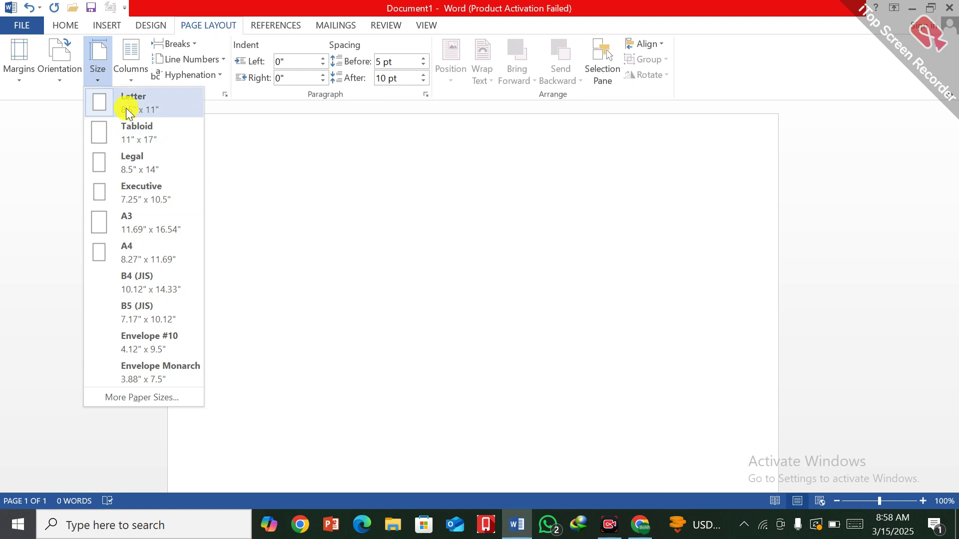
left_click(112, 101)
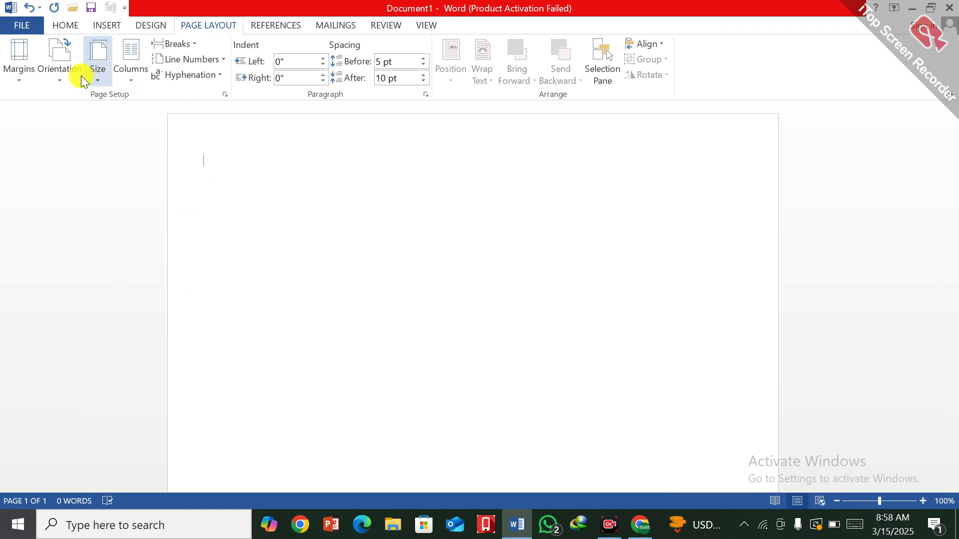
- Lay out the whole document in three equal-width columns with a line between them
left_click(129, 80)
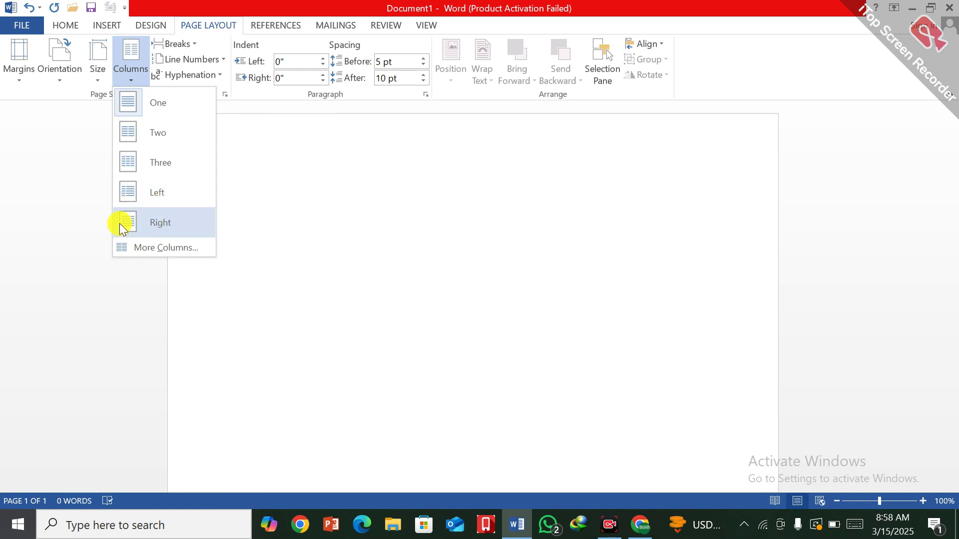
left_click(152, 250)
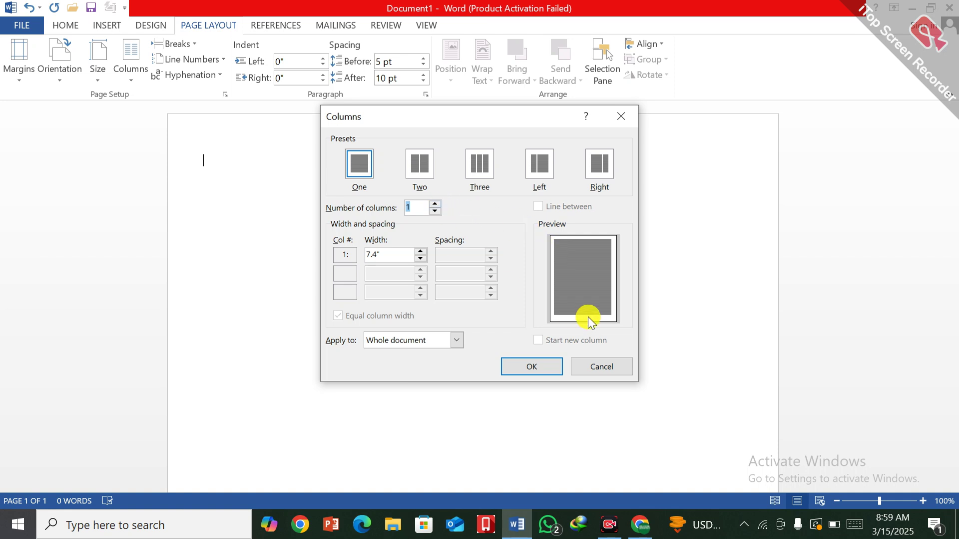
left_click(436, 203)
left_click(436, 202)
left_click(435, 203)
left_click(435, 202)
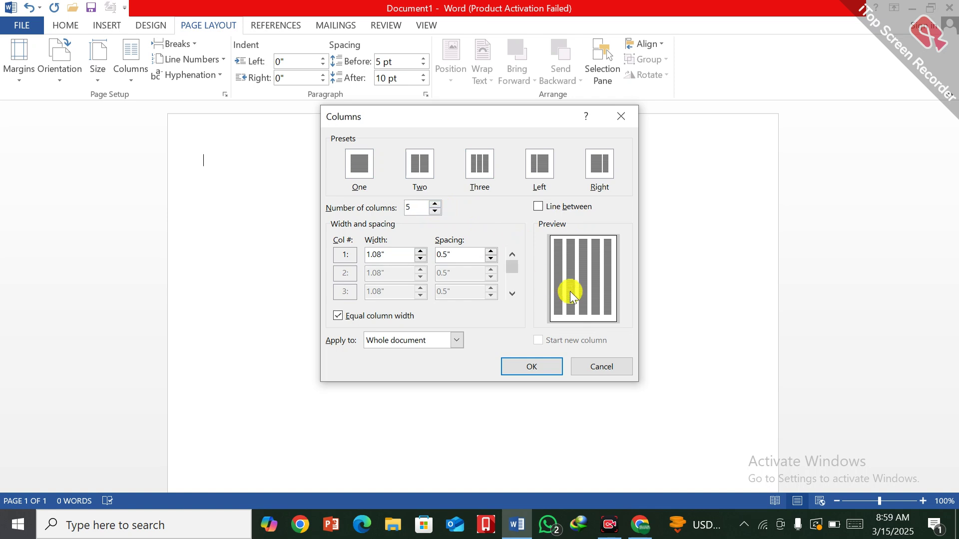
left_click(436, 212)
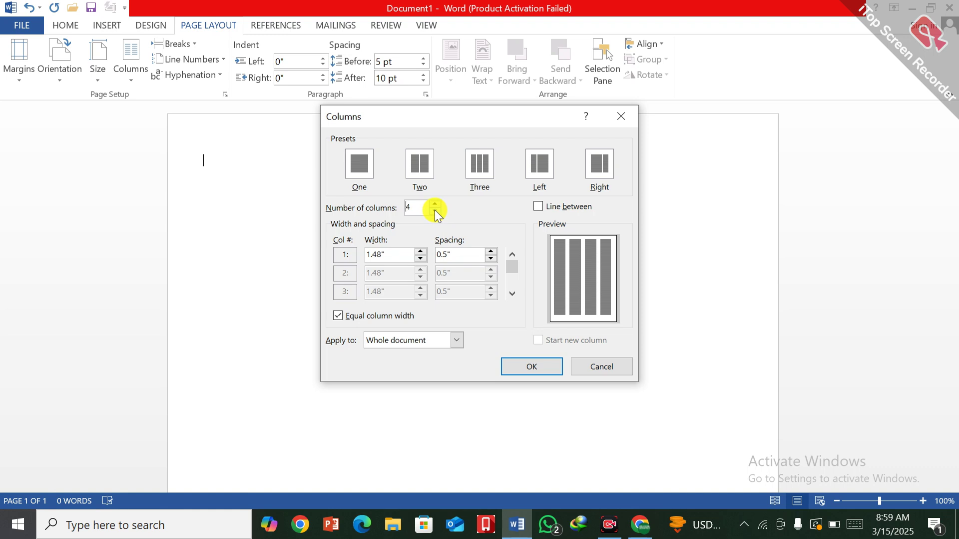
left_click(436, 212)
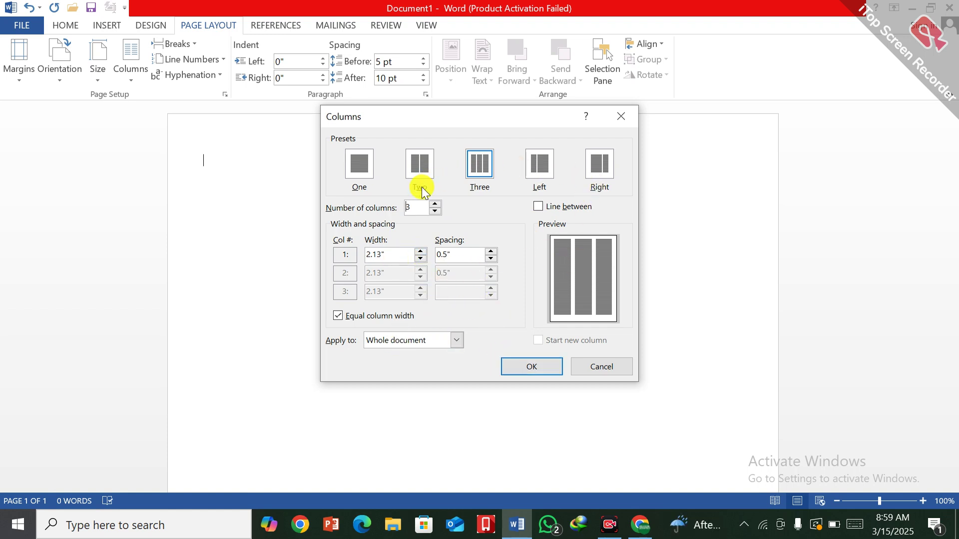
left_click(539, 206)
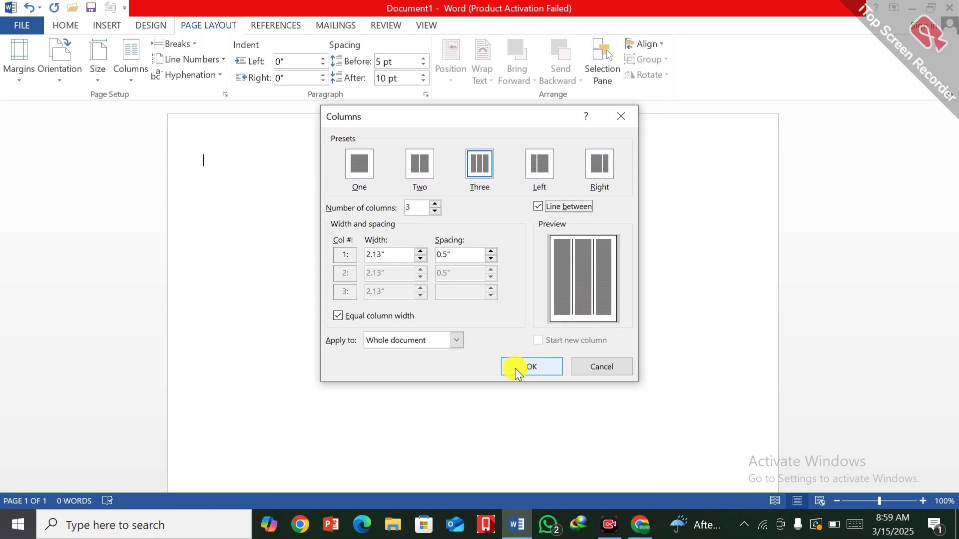
left_click(533, 367)
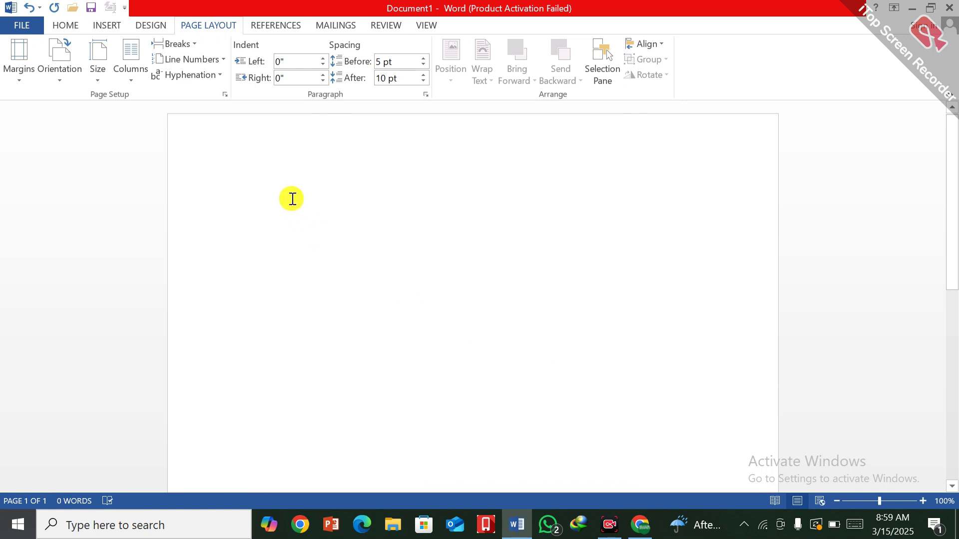
- Enter an unbroken block of random uppercase filler letters about seven lines long in the first column, beginning with TRDTRDTRD
type("TRDTRDTRD")
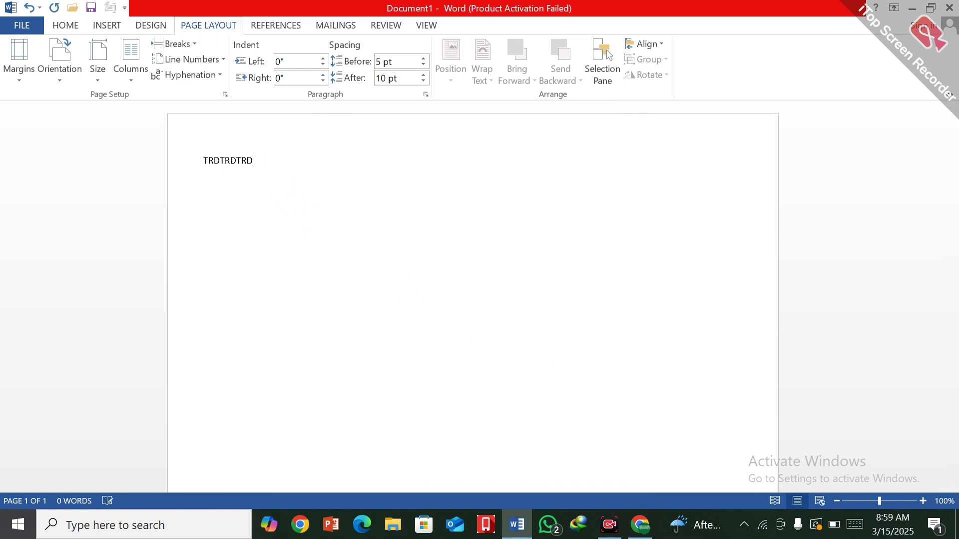
type("TDTDTDTDTDTDTDT")
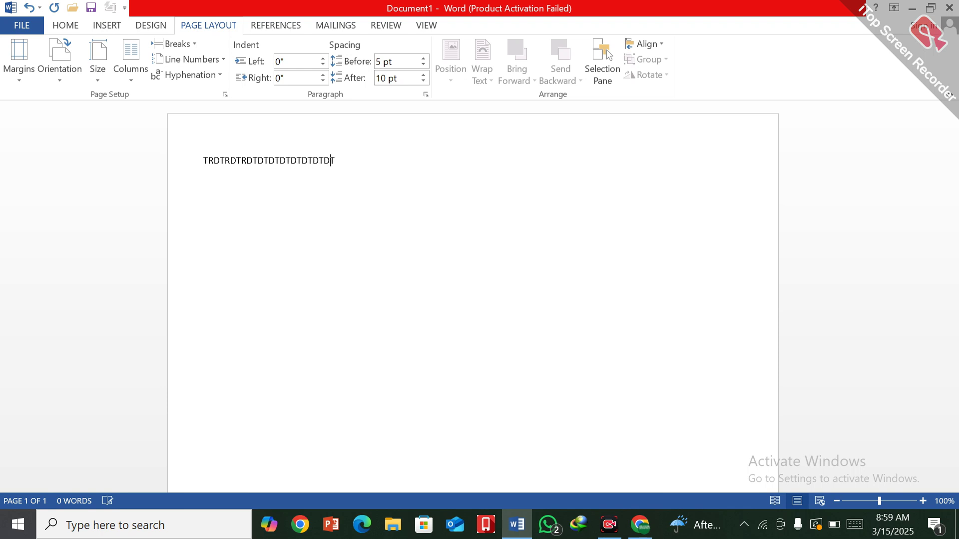
type("YDTY")
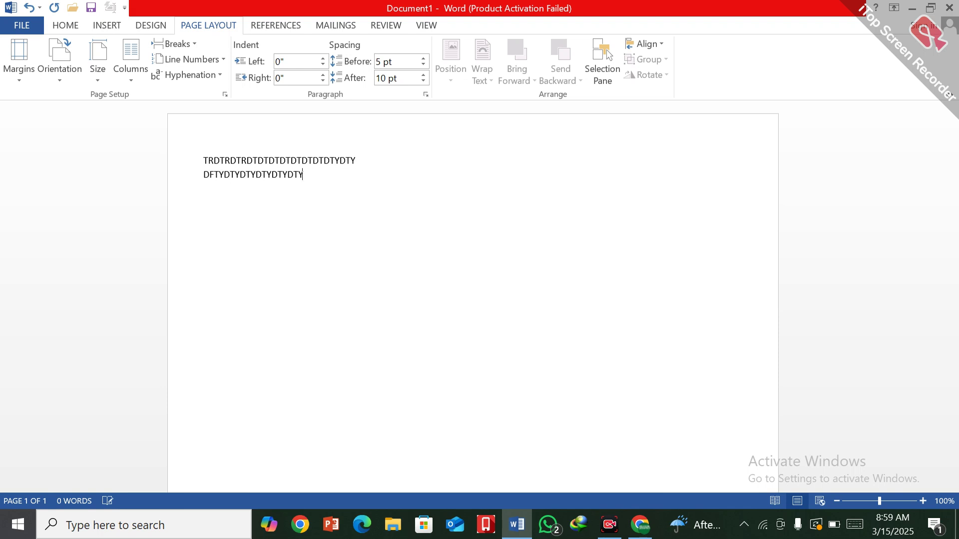
type("DFTYDTYDTYDTYDTYDTYDTYDTYDTY")
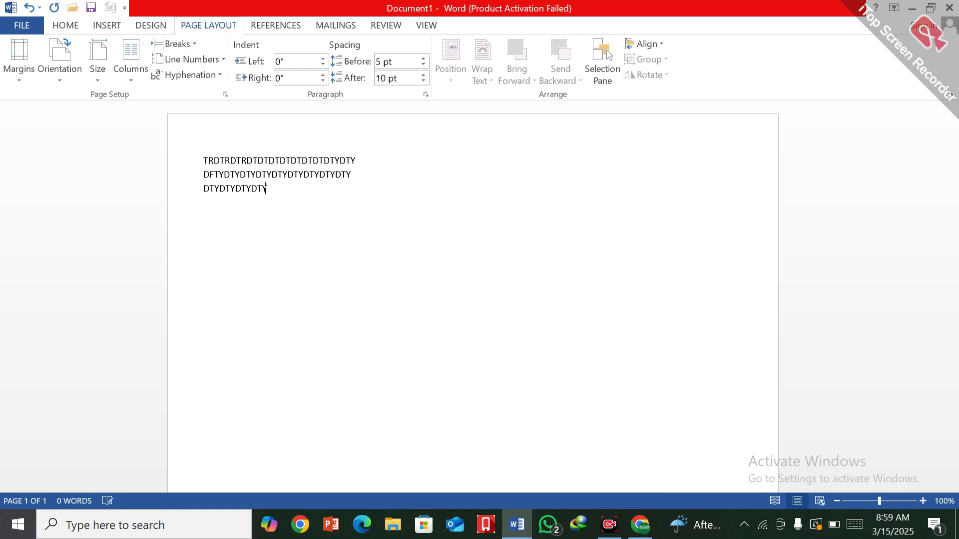
type("D      TYDTYDTYDTYDTYDTYDTYDTYDTYDYTD")
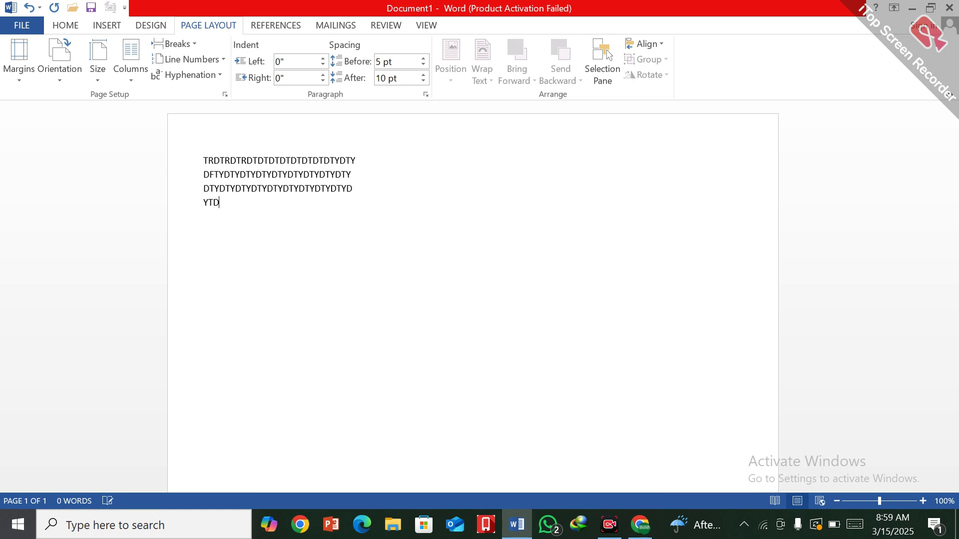
type("YTDYTDTYDYTDTYDTYDY")
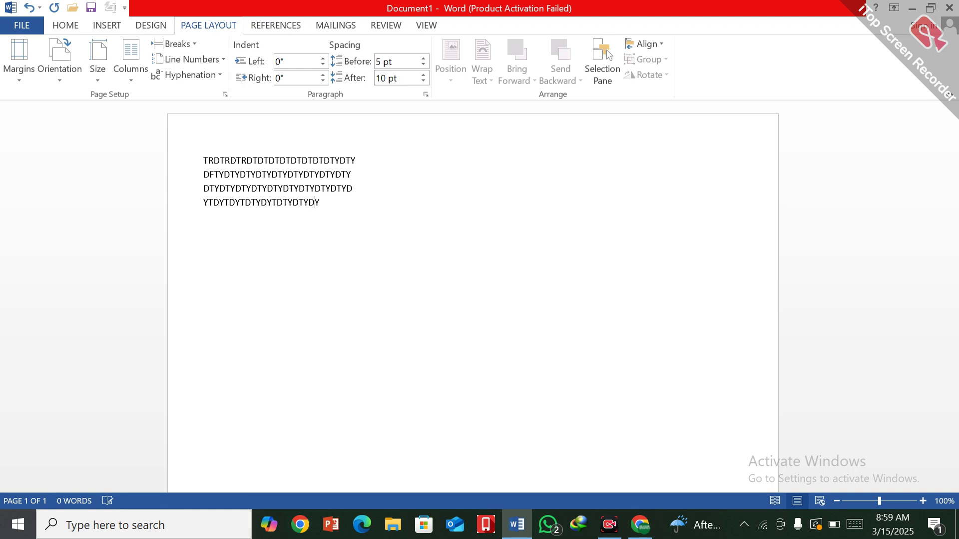
type("TDYTDTYDTYDTYDTYDTYD")
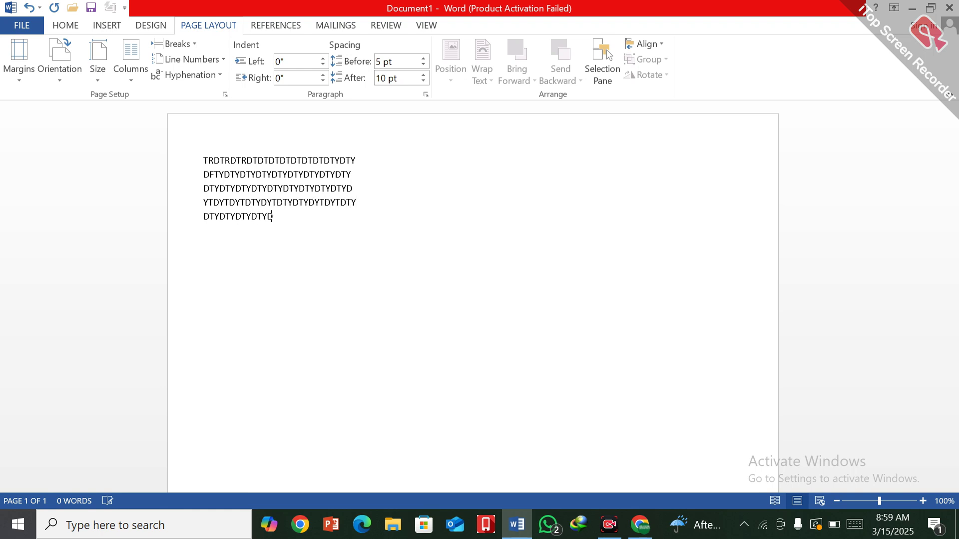
type("HGCFGHGHFVGHFVHGFVHFVHFVHGF")
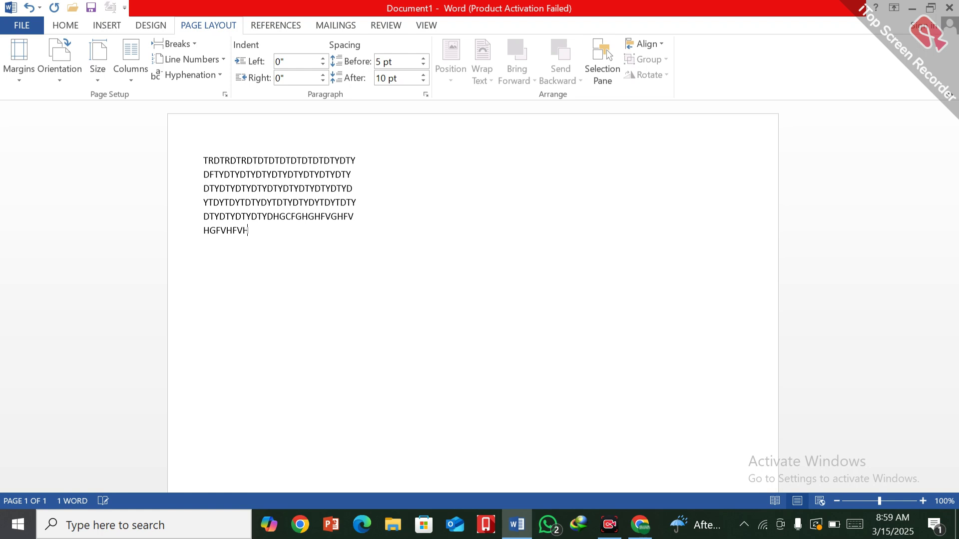
type("HFYTFYTFTYRFTYRFTYRFTYRFTYF")
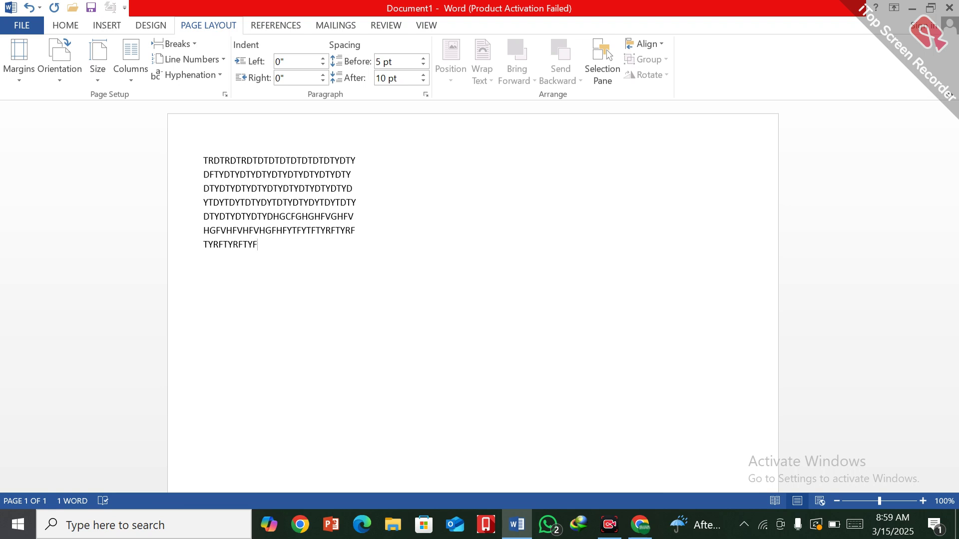
- Copy the whole filler paragraph and paste it repeatedly until the text fills all three columns and runs onto a second page
left_click_drag(182, 158, 184, 240)
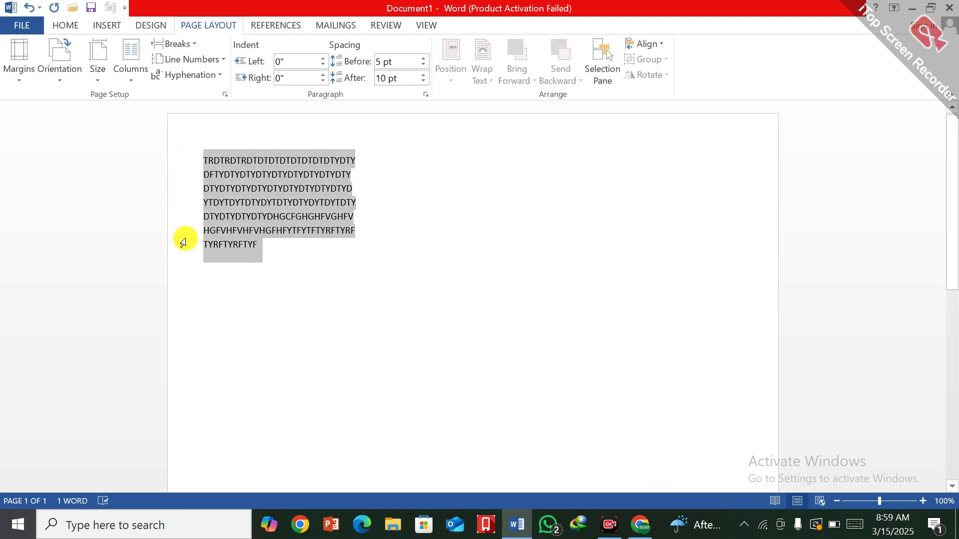
left_click(60, 25)
left_click(56, 62)
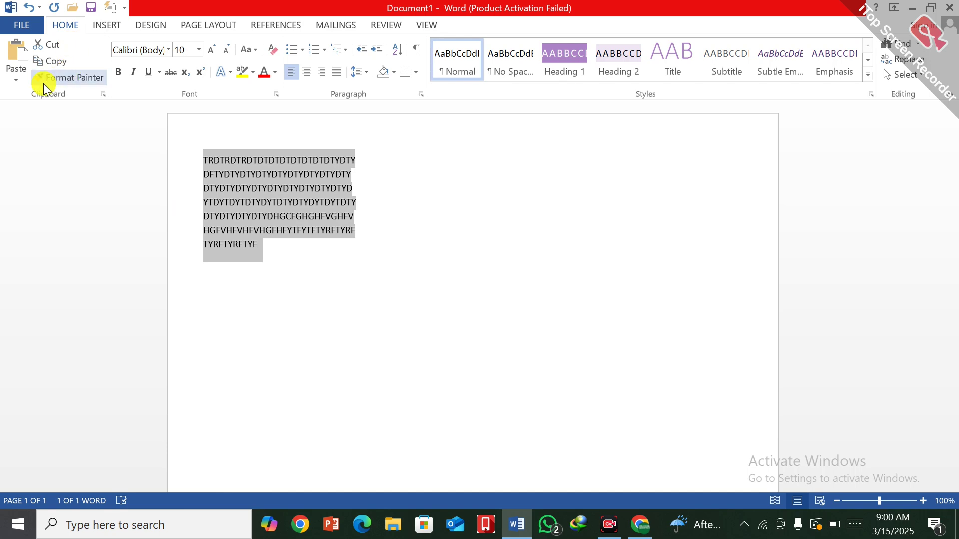
left_click(22, 54)
left_click(22, 54)
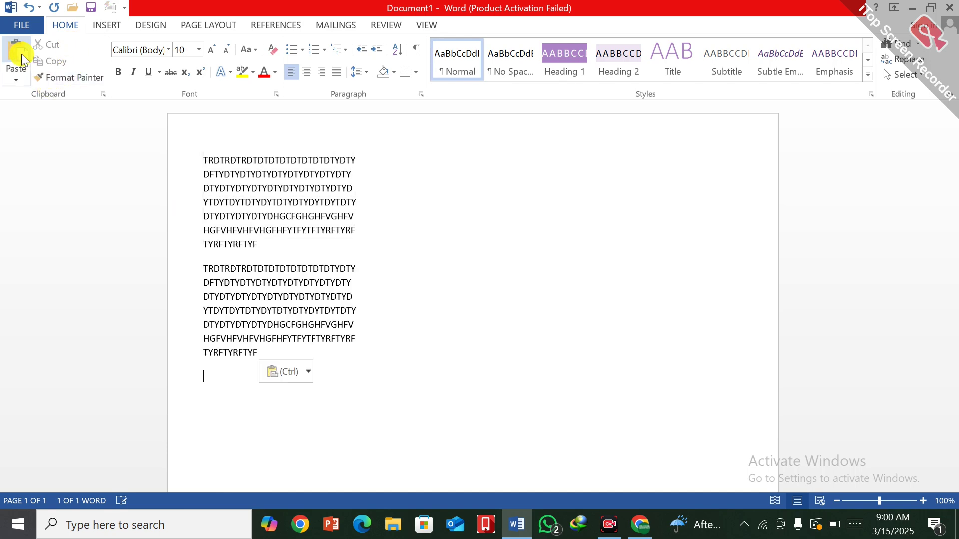
left_click(22, 54)
left_click(22, 54)
left_click(22, 54)
left_click(22, 54)
left_click(22, 54)
left_click(22, 54)
left_click(22, 54)
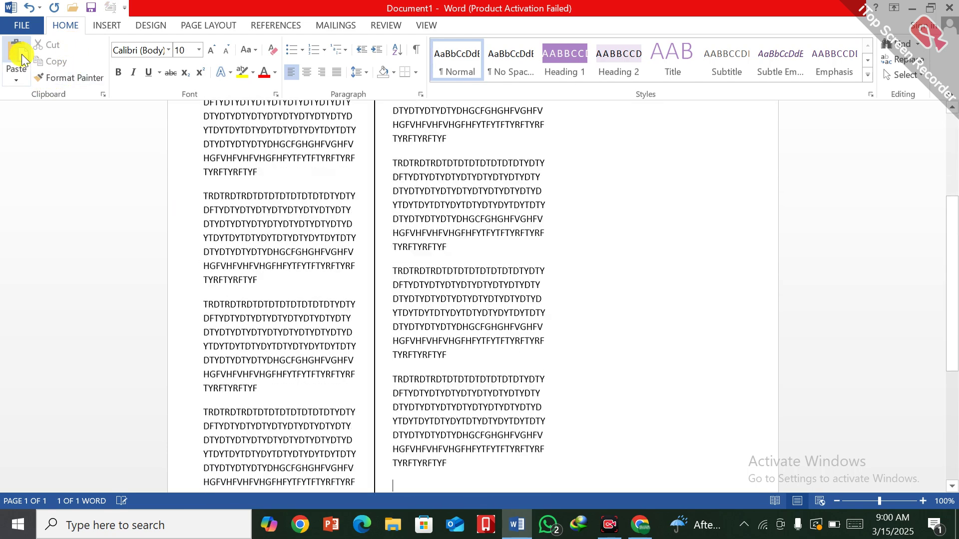
left_click(22, 54)
left_click(22, 54)
left_click(22, 54)
left_click(22, 54)
left_click(22, 54)
left_click(22, 54)
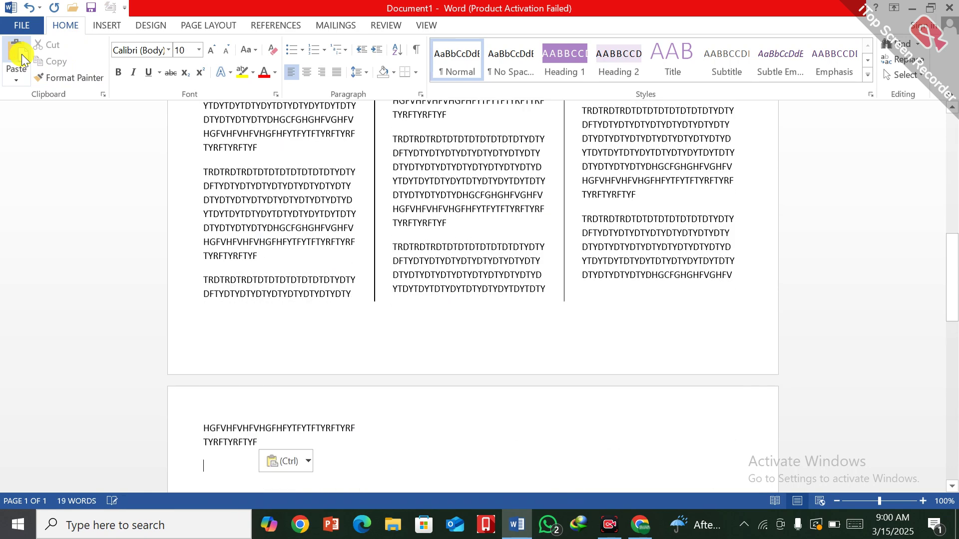
scroll(494, 319, "up", 6)
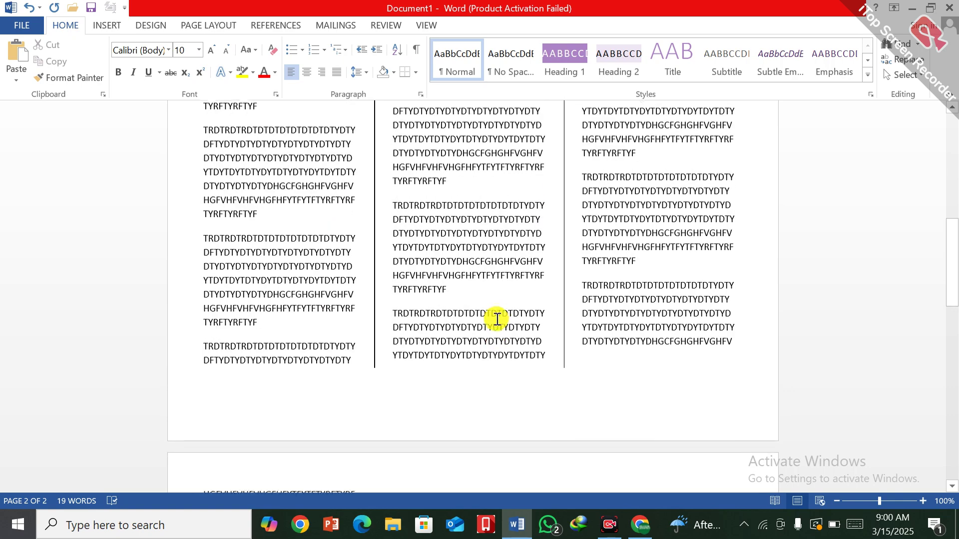
scroll(502, 323, "up", 3)
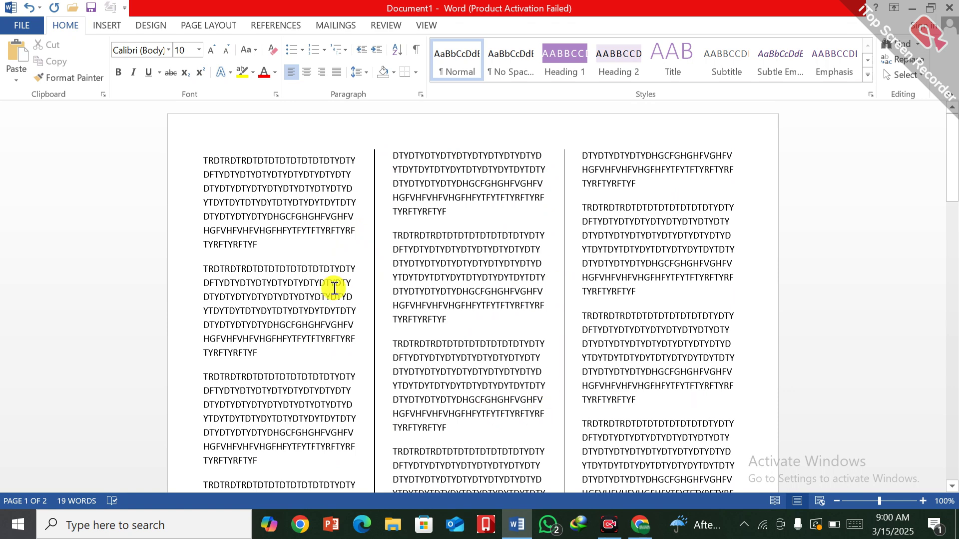
left_click(205, 25)
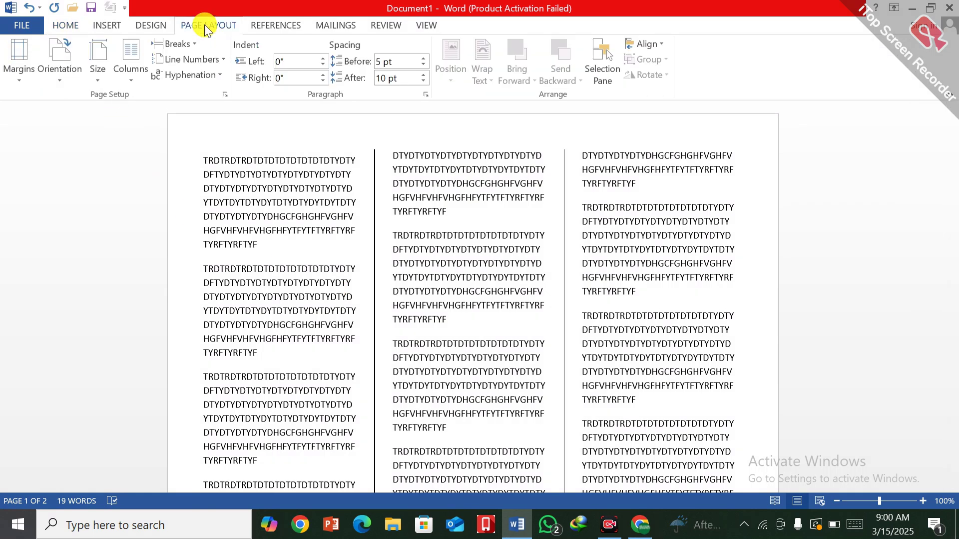